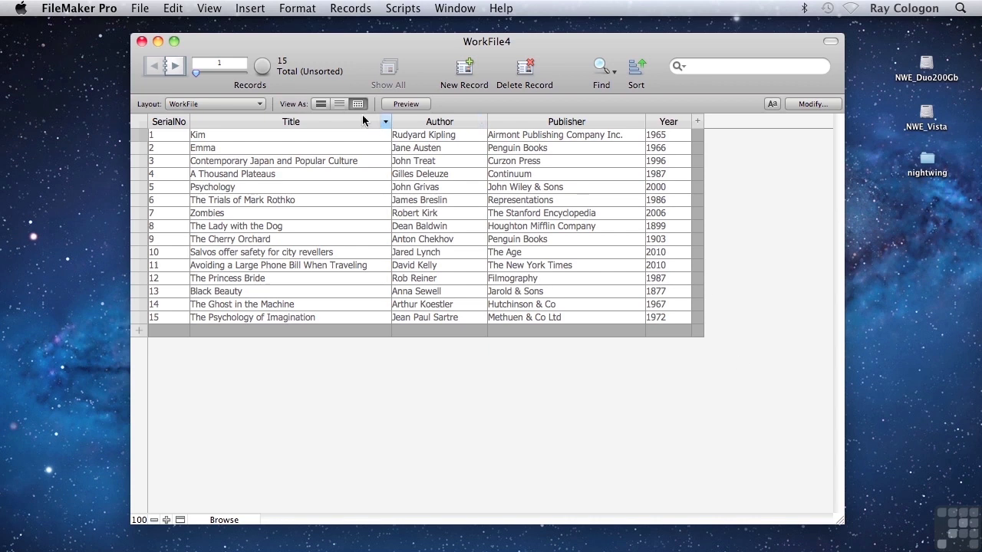
# Switch WorkFile to form view and advance three records to record 5, 'Psychology'
pyautogui.click(338, 104)
pyautogui.click(321, 104)
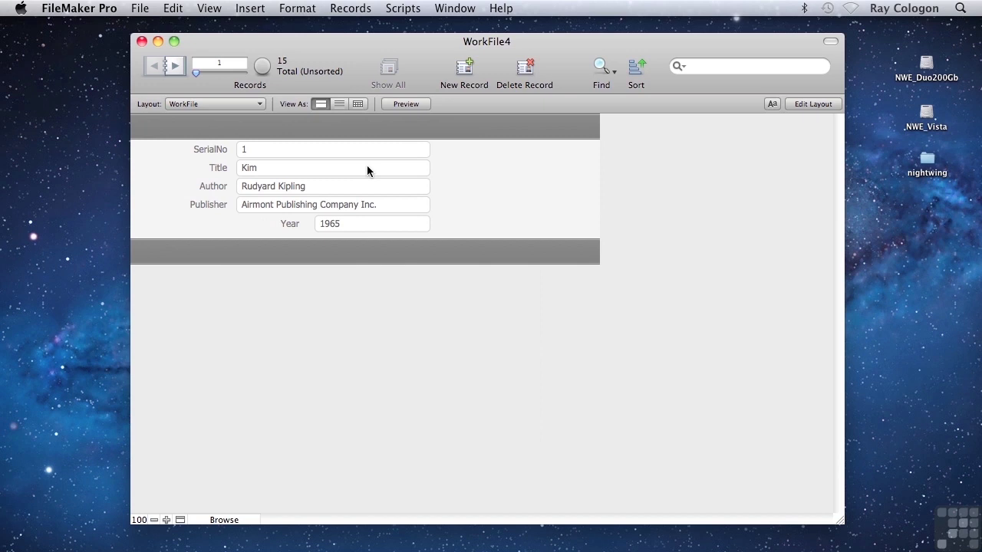
pyautogui.click(172, 66)
pyautogui.click(172, 66)
pyautogui.click(172, 66)
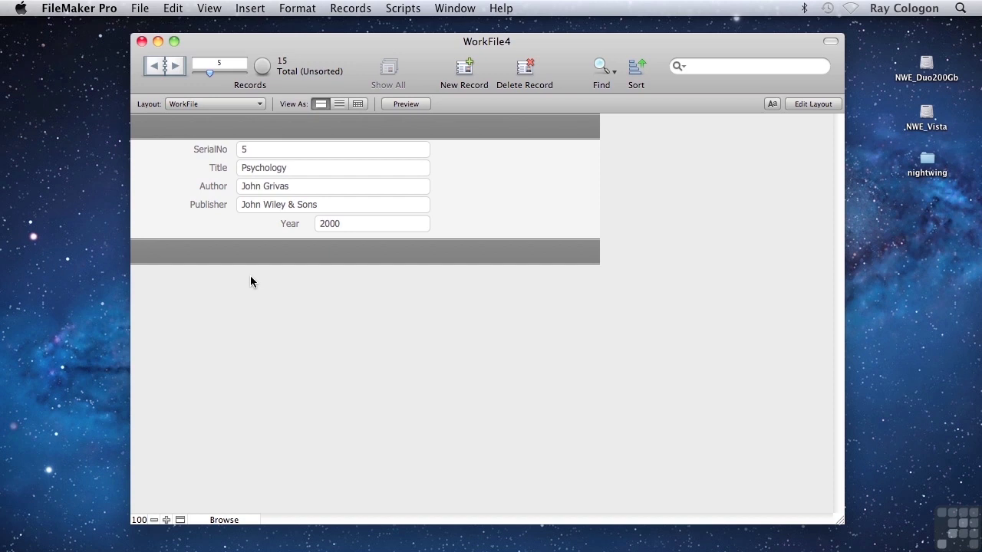
# Switch to table view to see all 15 records in SerialNo, Title, Author, Publisher and Year columns
pyautogui.click(358, 104)
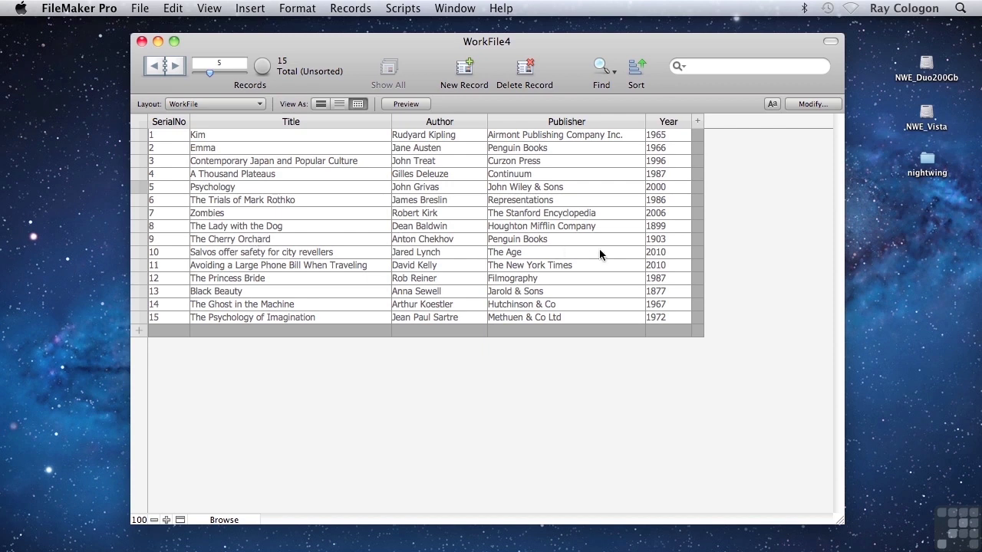
pyautogui.moveTo(432, 131)
# Return to form view and put the WorkFile layout into Layout mode
pyautogui.click(321, 104)
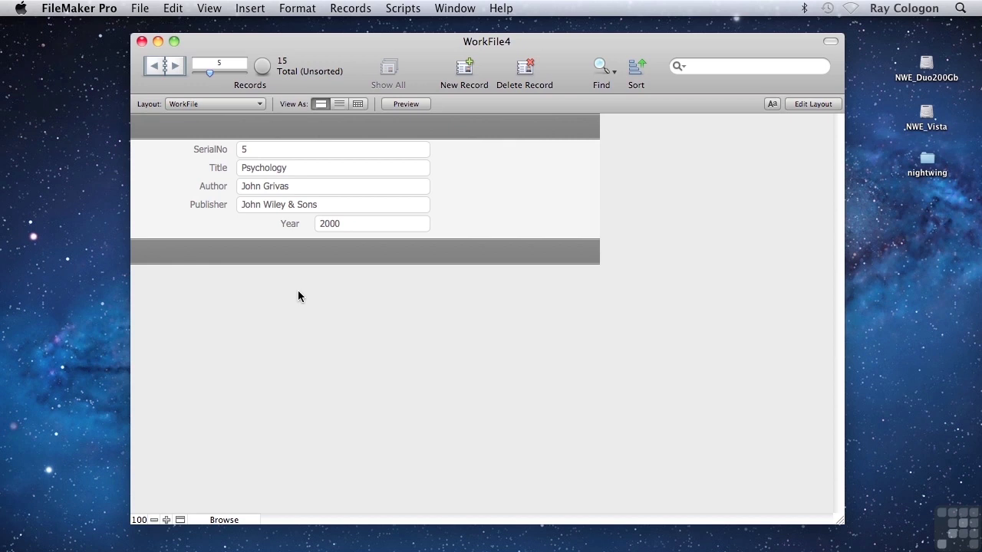
pyautogui.click(210, 7)
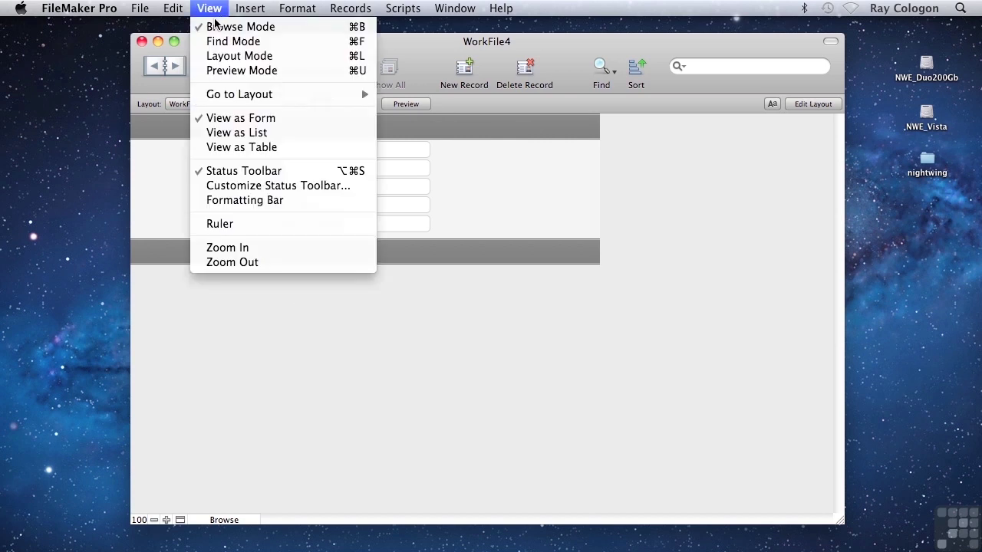
pyautogui.click(220, 56)
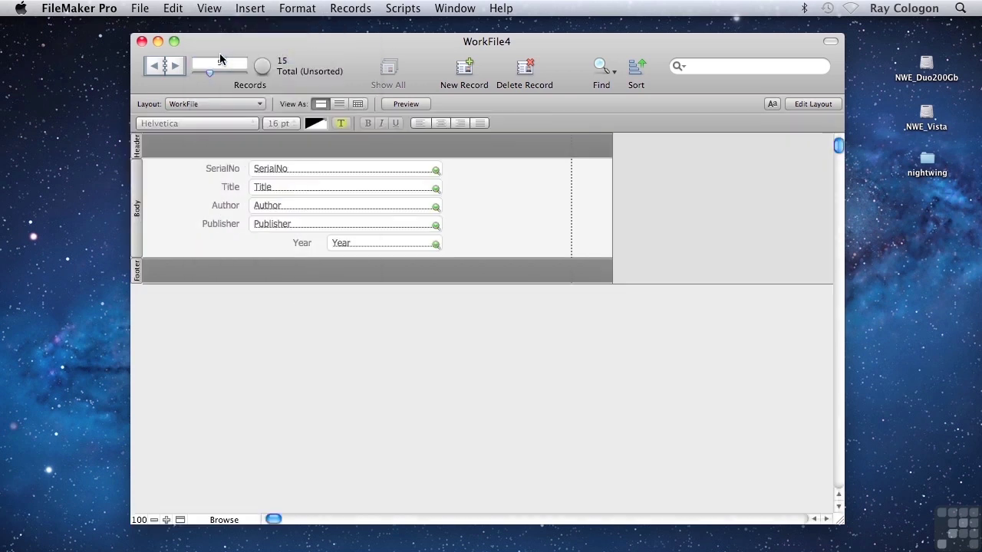
# Duplicate the WorkFile layout as WorkFile Copy and delete its SerialNo label and field
pyautogui.click(352, 11)
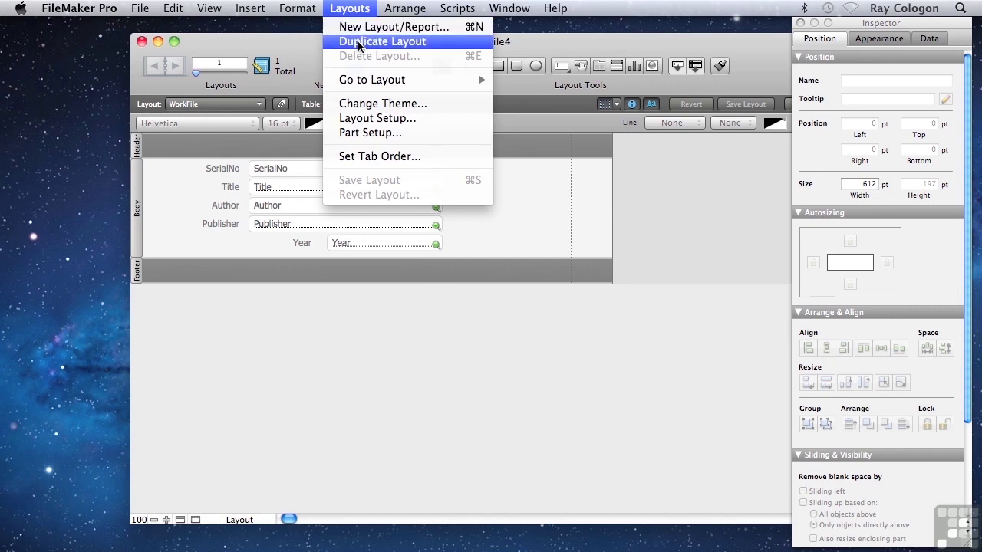
pyautogui.click(358, 42)
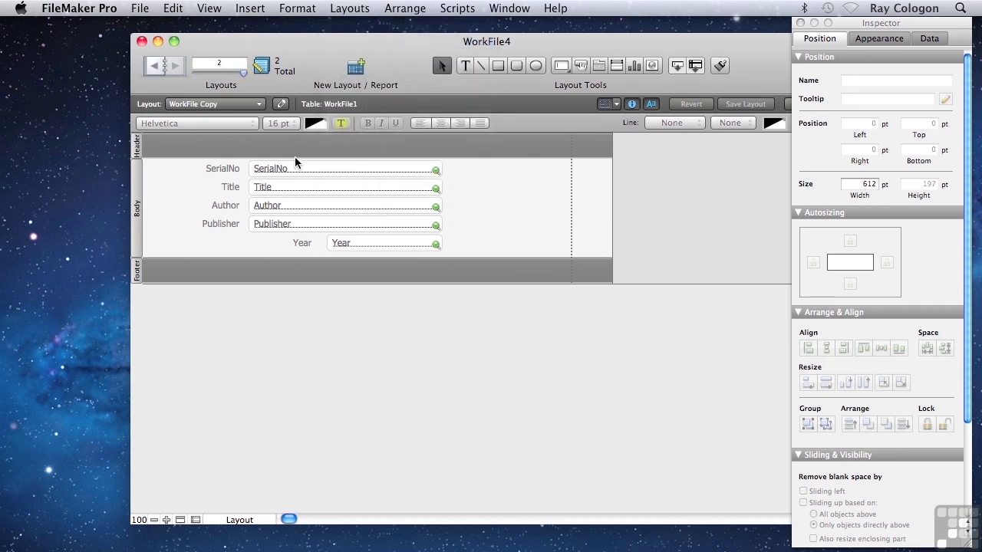
pyautogui.click(218, 170)
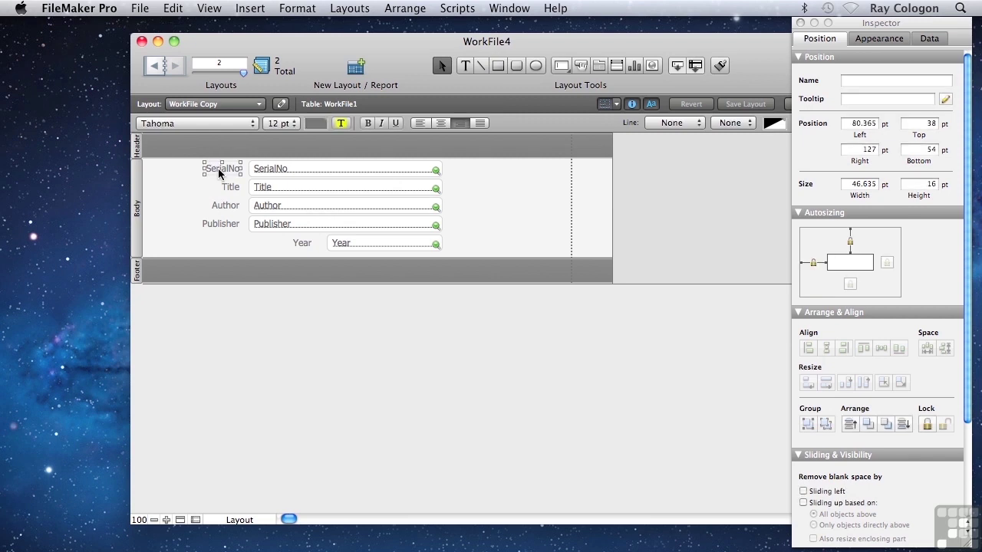
pyautogui.press('Delete')
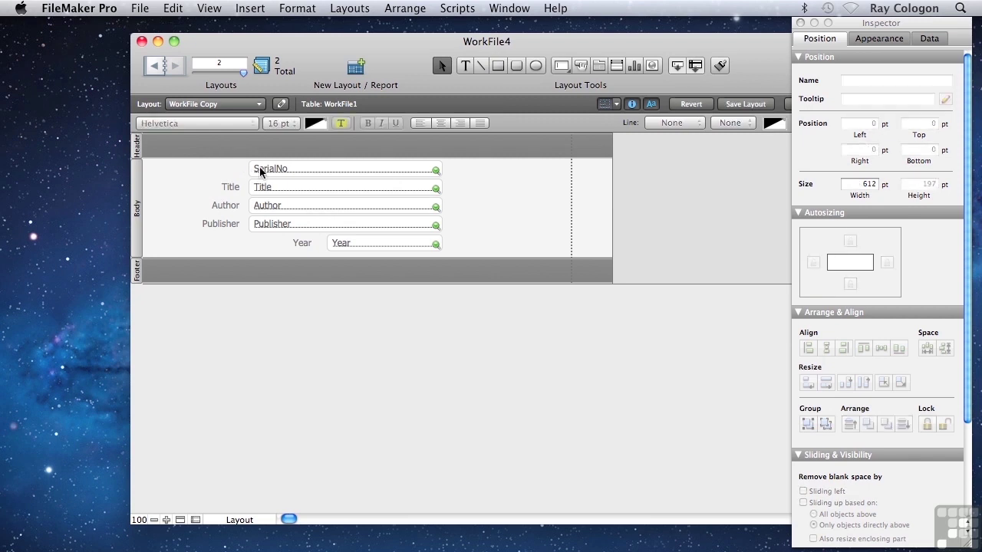
pyautogui.click(264, 170)
pyautogui.press('Delete')
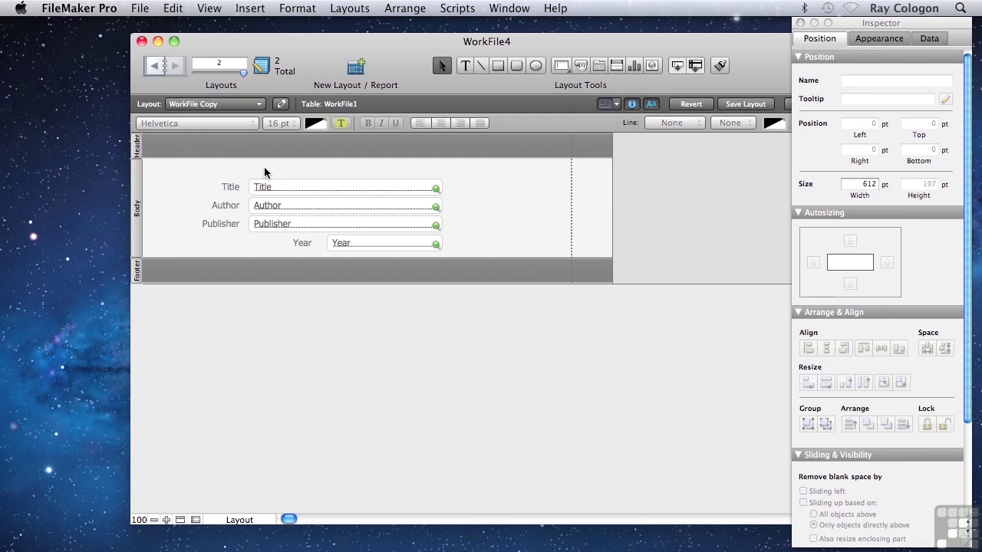
# Delete the Title label and field from WorkFile Copy
pyautogui.click(232, 188)
pyautogui.press('Delete')
pyautogui.click(277, 187)
pyautogui.press('Delete')
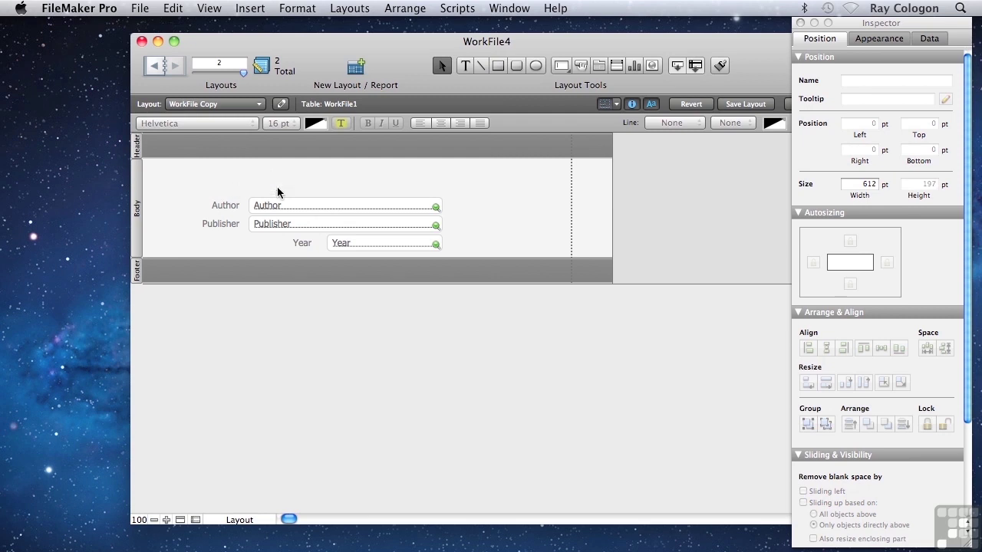
# Move the Author label into the header in a dark colour, with its field beneath
pyautogui.moveTo(225, 205); pyautogui.dragTo(221, 147)
pyautogui.click(311, 128)
pyautogui.click(432, 138)
pyautogui.moveTo(266, 208); pyautogui.dragTo(214, 173)
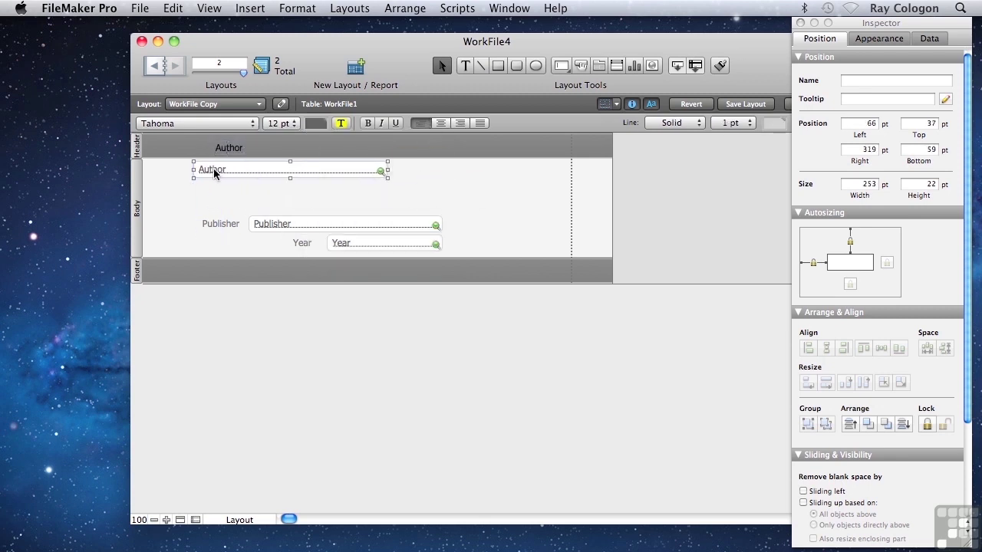
# Move the recoloured Year label into the header beside Author, with the Year field alongside the Author field
pyautogui.moveTo(301, 244); pyautogui.dragTo(404, 154)
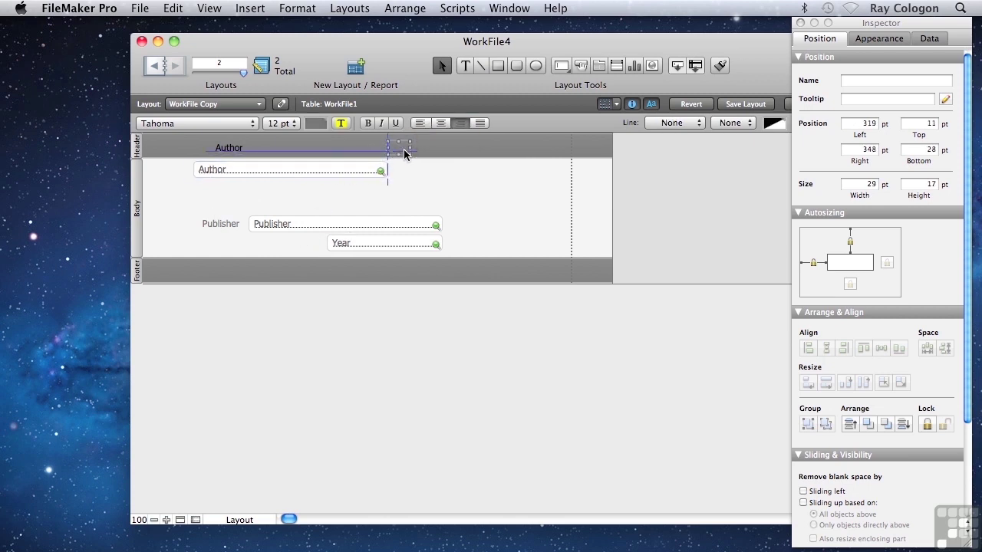
pyautogui.click(315, 123)
pyautogui.click(427, 136)
pyautogui.moveTo(397, 240); pyautogui.dragTo(421, 170)
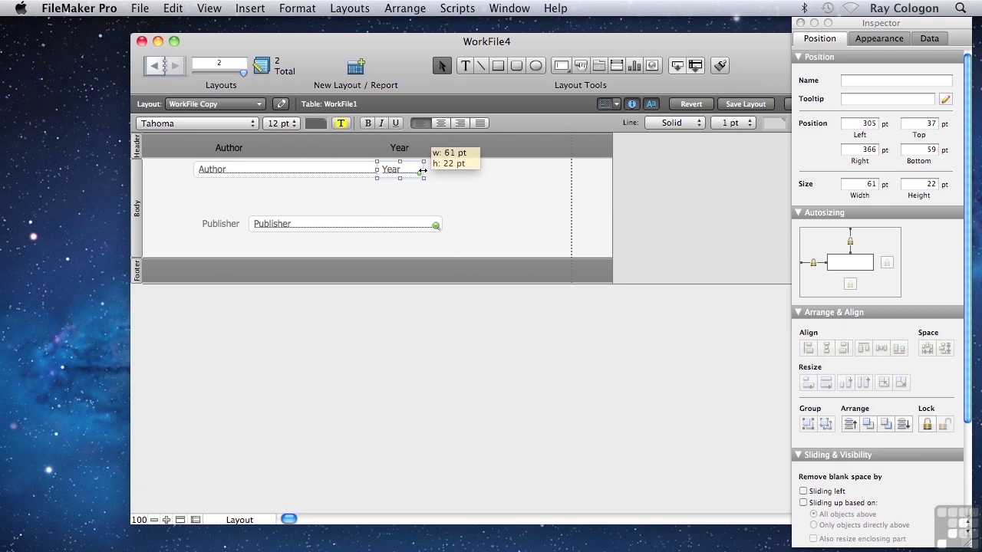
pyautogui.keyDown('shift'); pyautogui.click(361, 174); pyautogui.keyUp('shift')
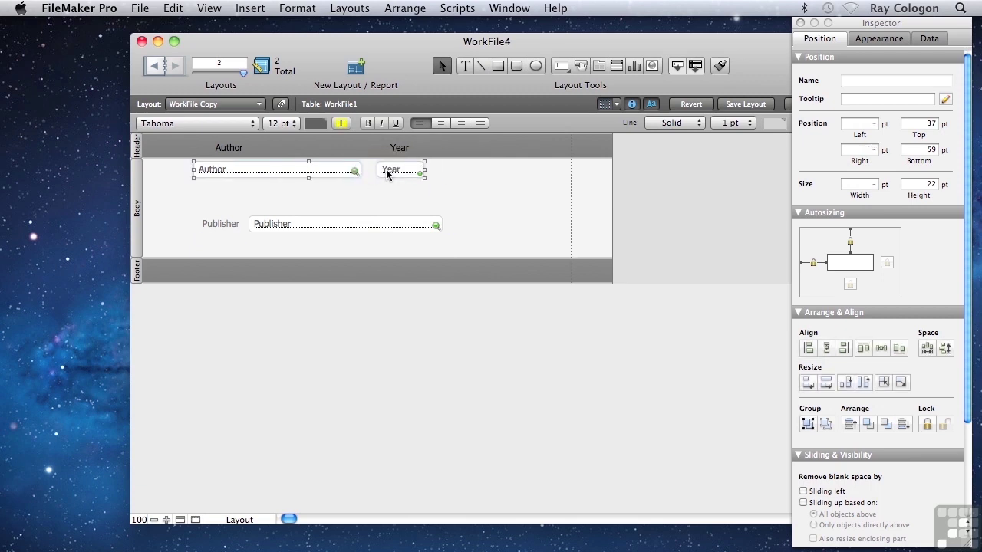
pyautogui.click(322, 191)
# Delete the Publisher label and field and shrink the body to the single field row
pyautogui.moveTo(492, 198); pyautogui.dragTo(216, 176)
pyautogui.press('Delete')
pyautogui.moveTo(461, 225); pyautogui.dragTo(158, 175)
pyautogui.click(258, 147)
# Return to Browse mode and list all 15 records as compact Author and Year rows
pyautogui.click(209, 8)
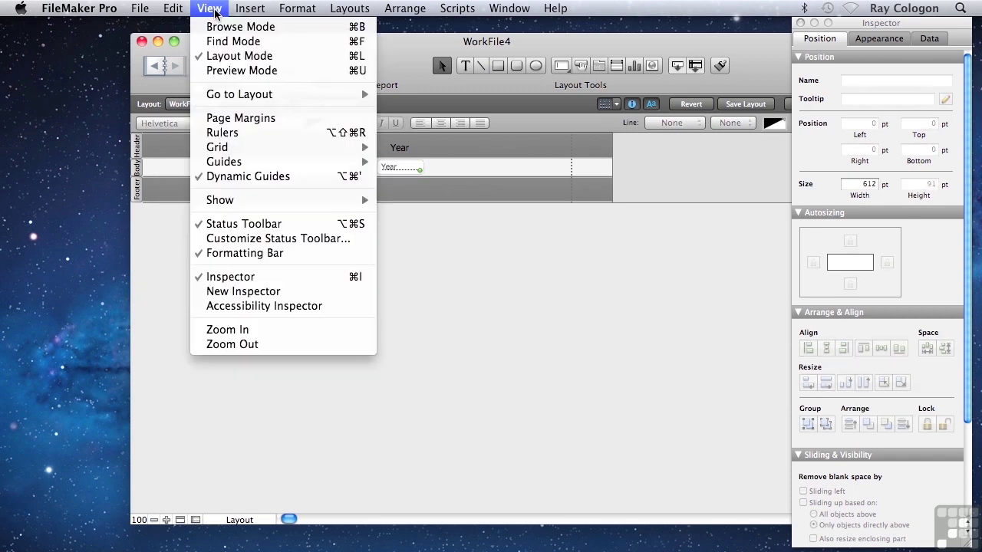
pyautogui.click(217, 29)
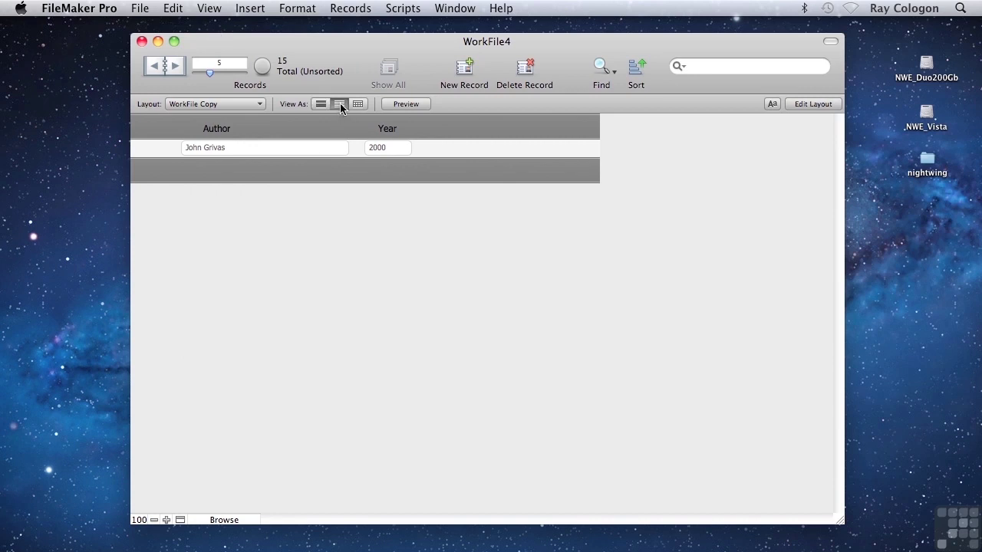
pyautogui.click(340, 104)
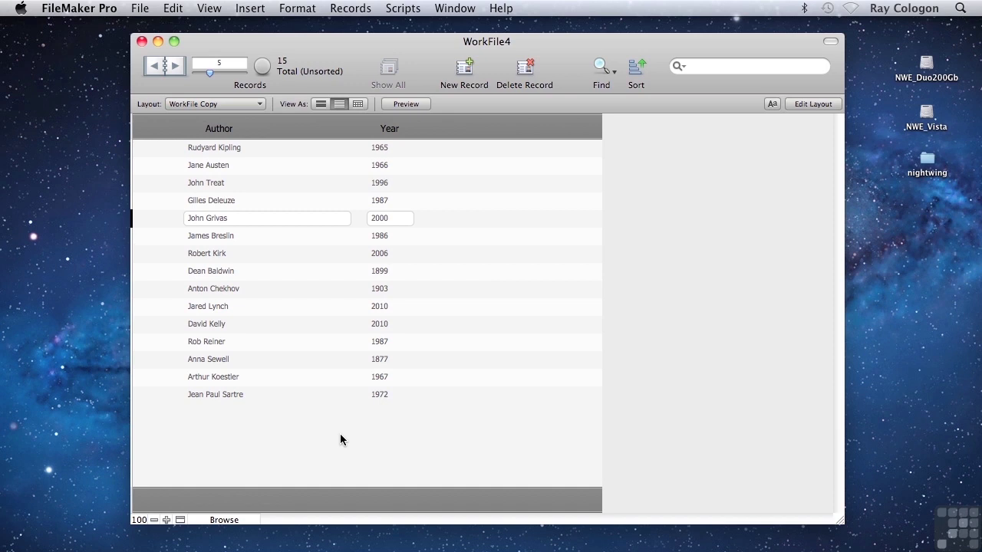
# Switch to the original WorkFile layout and step forward four records
pyautogui.click(215, 108)
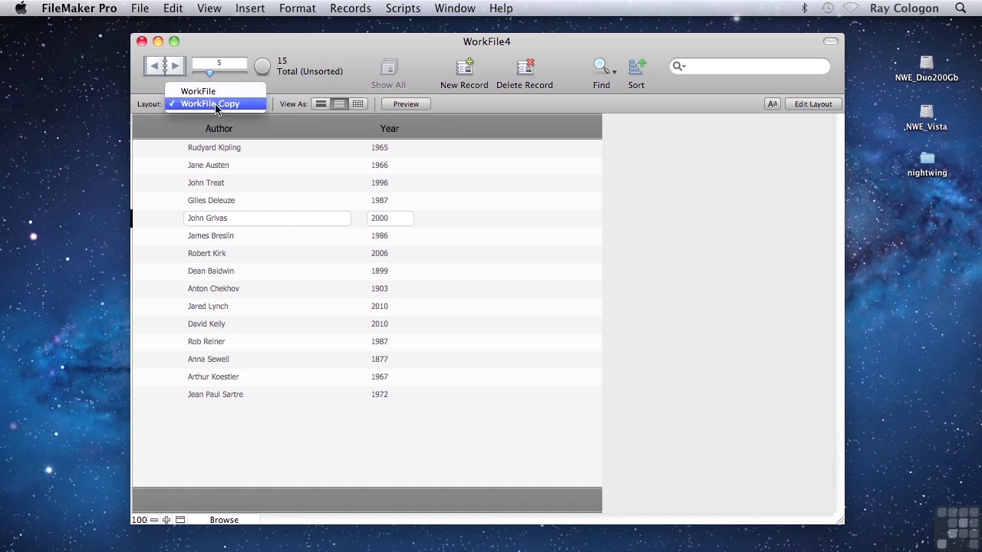
pyautogui.click(212, 92)
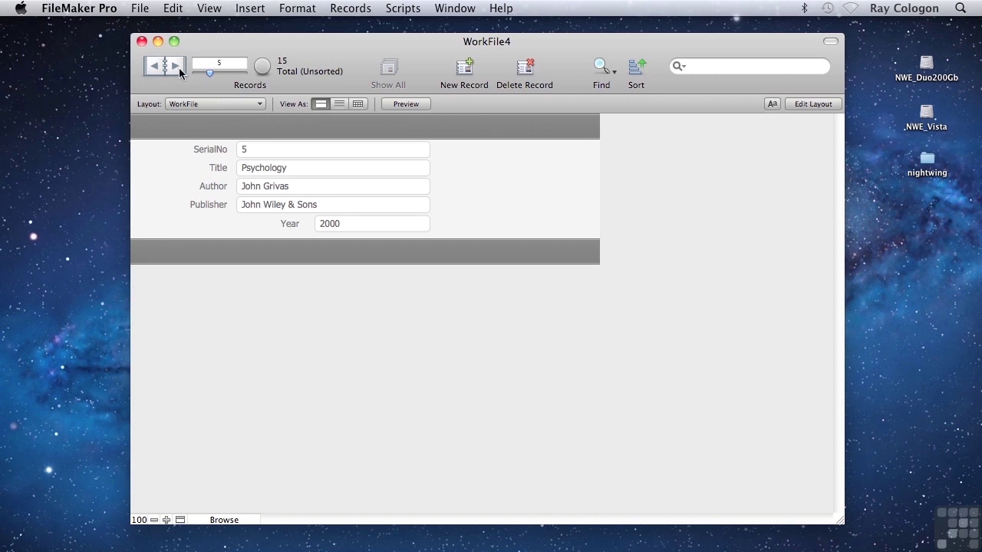
pyautogui.click(177, 66)
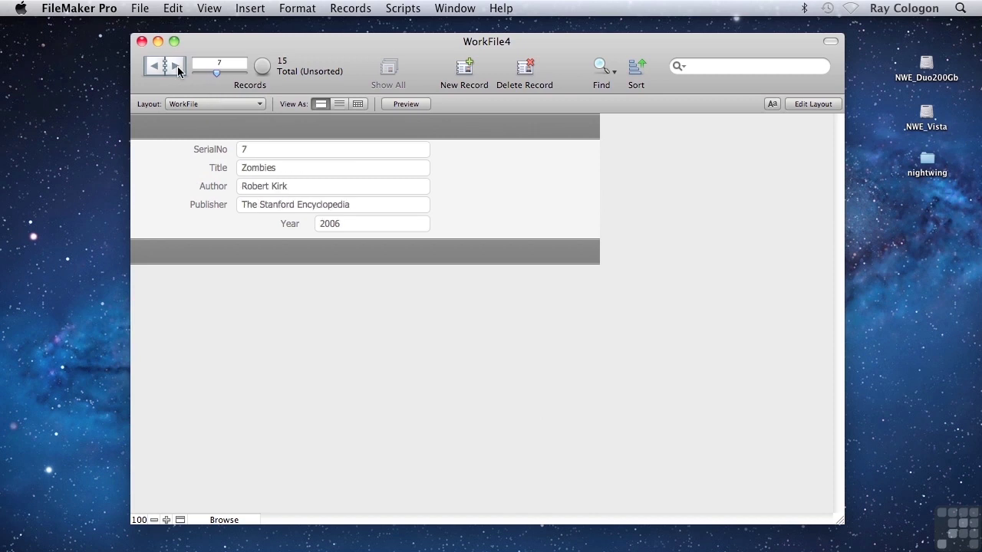
pyautogui.click(177, 66)
pyautogui.click(177, 66)
pyautogui.click(178, 66)
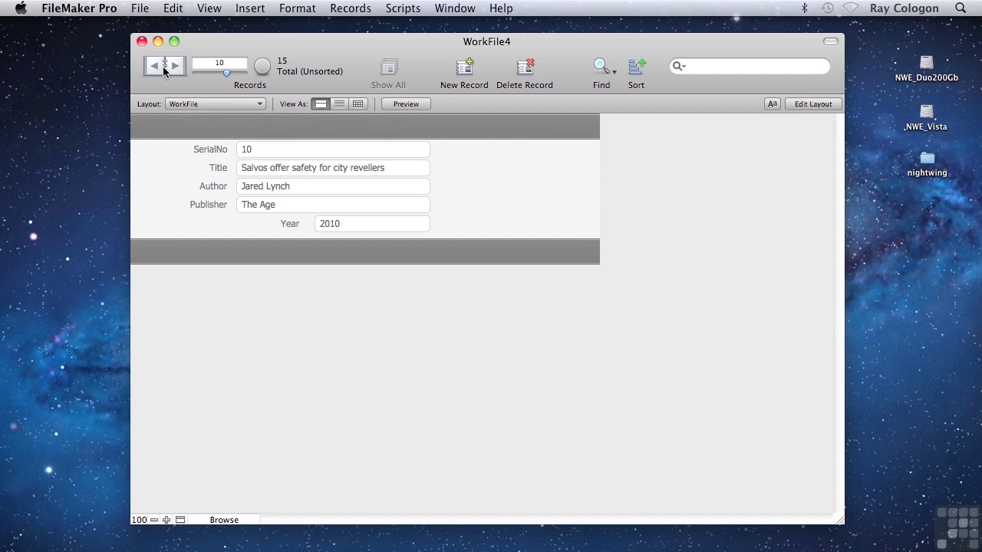
# Step back four records, then open the layout list to go back to WorkFile Copy
pyautogui.click(155, 66)
pyautogui.click(155, 66)
pyautogui.click(155, 66)
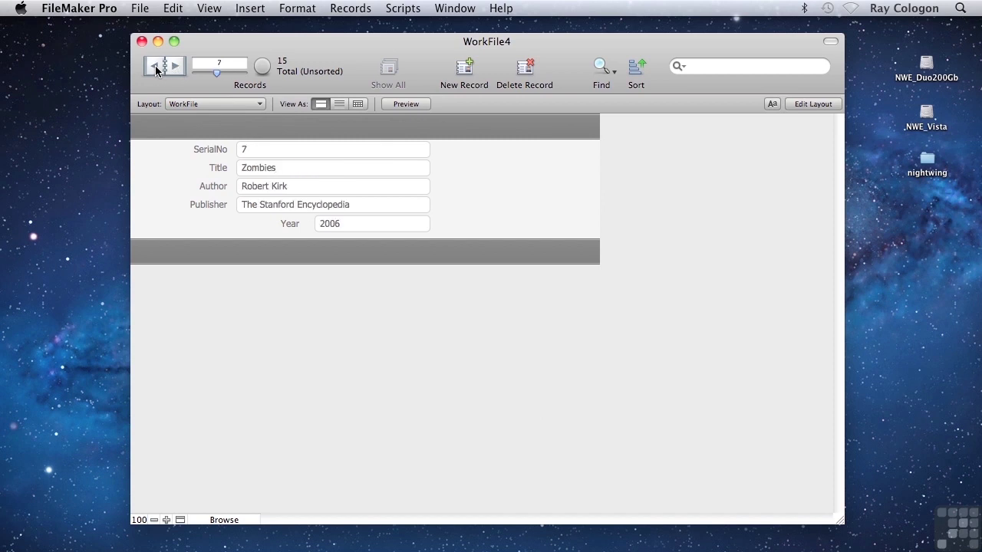
pyautogui.click(155, 66)
pyautogui.click(201, 104)
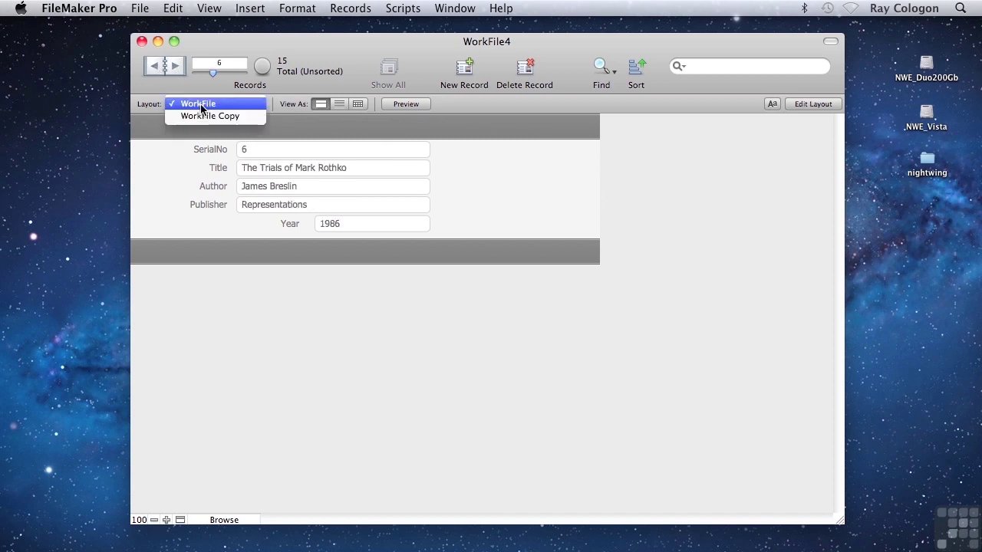
pyautogui.click(200, 115)
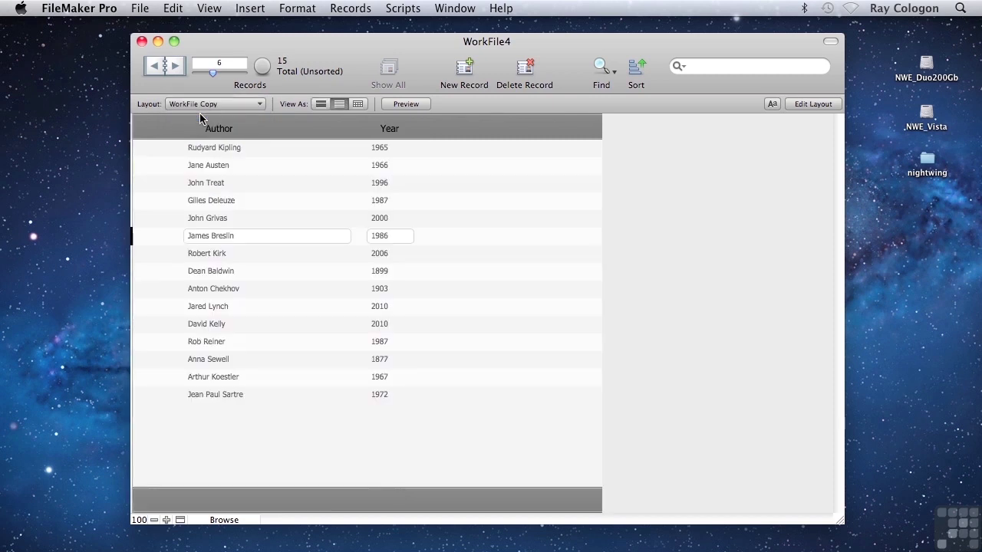